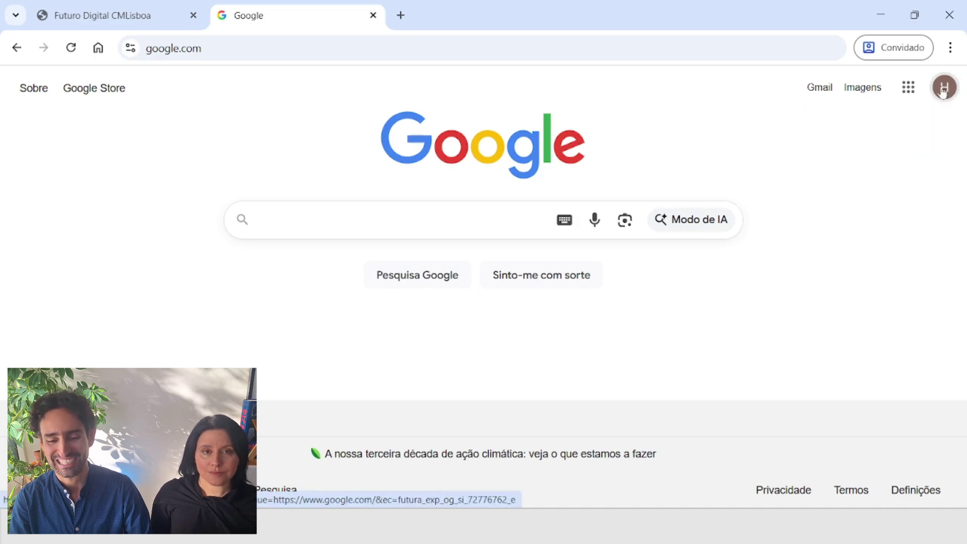
# - Open Google Drive from the Google home page
pyautogui.click(914, 93)
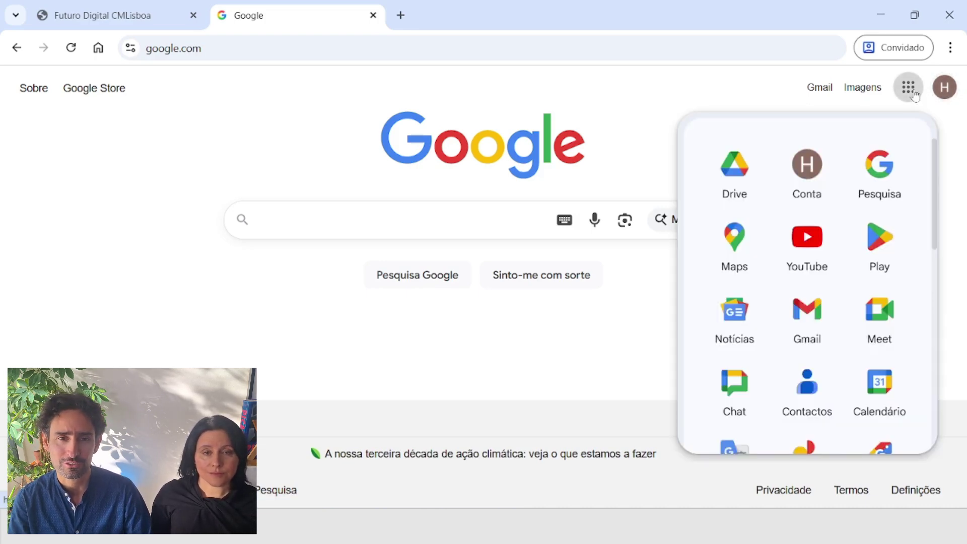
pyautogui.scroll(-3, 806, 272)
pyautogui.scroll(3, 766, 237)
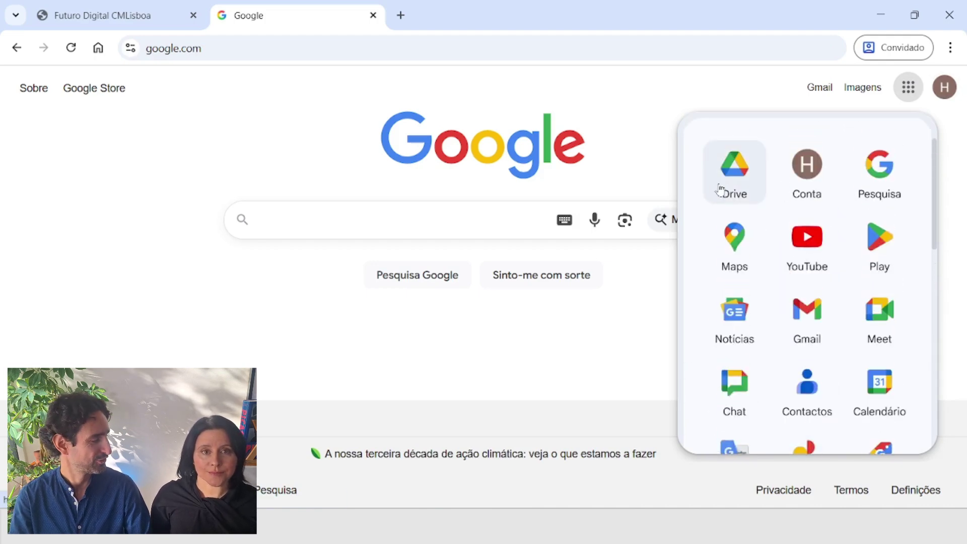
pyautogui.click(721, 190)
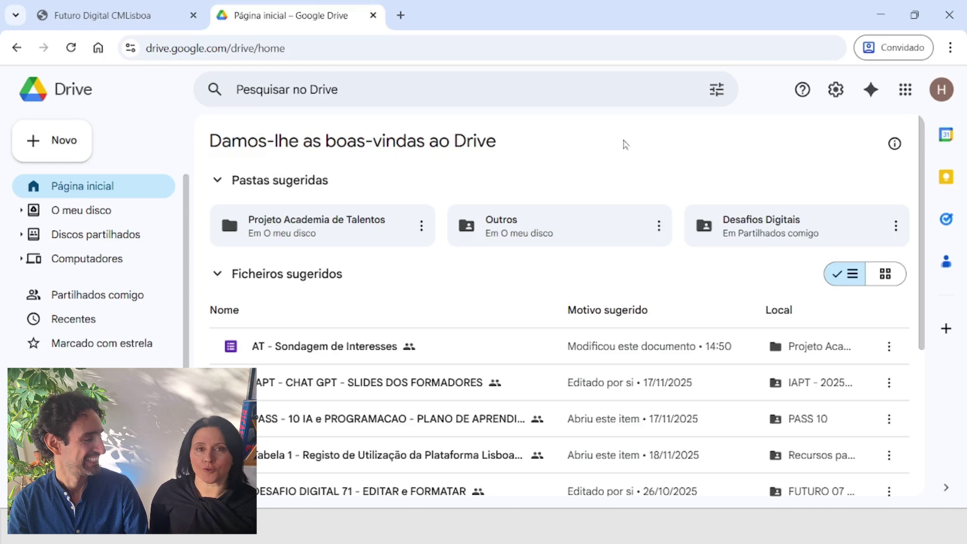
# - Open the form AT - Sondagem de Interesses from the Projeto Academia de Talentos folder in O meu disco
pyautogui.click(126, 218)
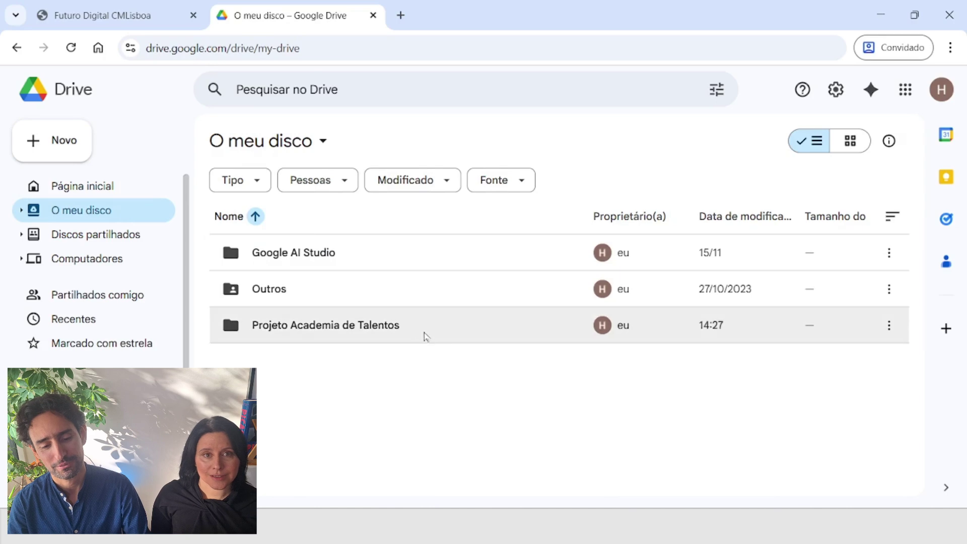
pyautogui.doubleClick(428, 331)
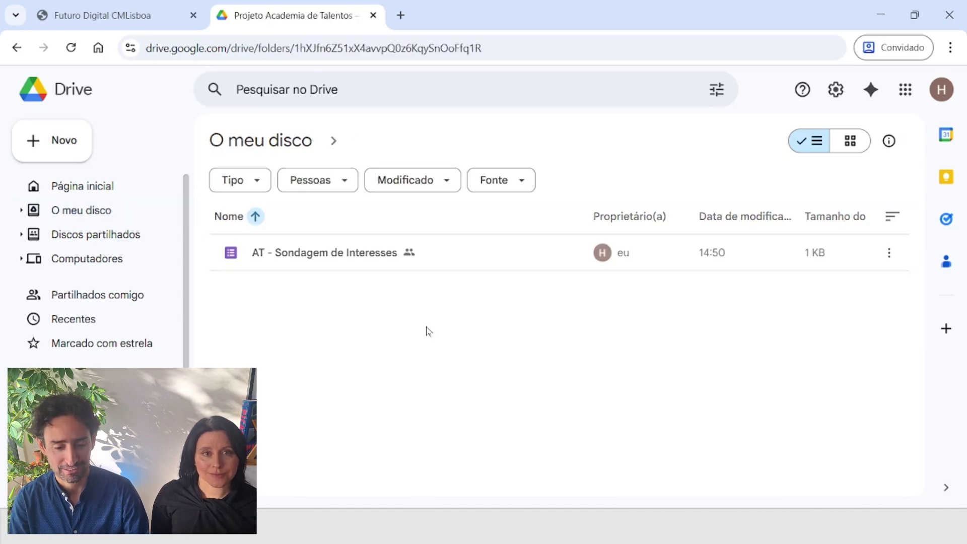
pyautogui.doubleClick(429, 254)
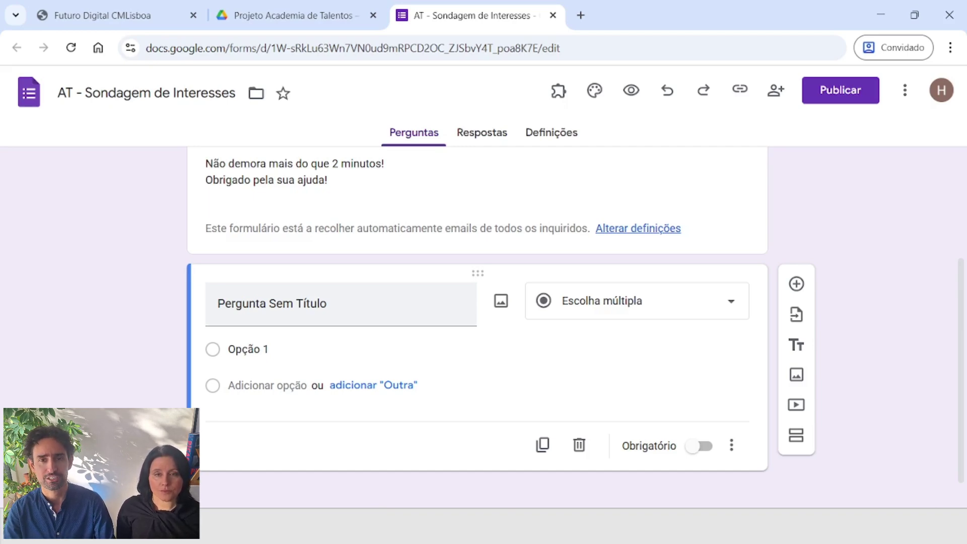
# - Title the form's untitled question "O seu nome" and change its answer type to Resposta curta
pyautogui.click(272, 304)
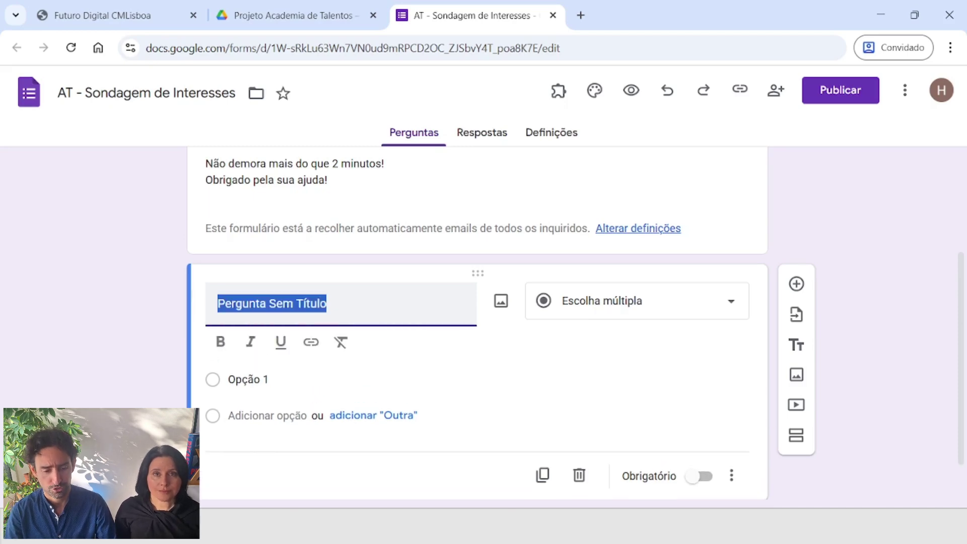
pyautogui.write('O seu nome')
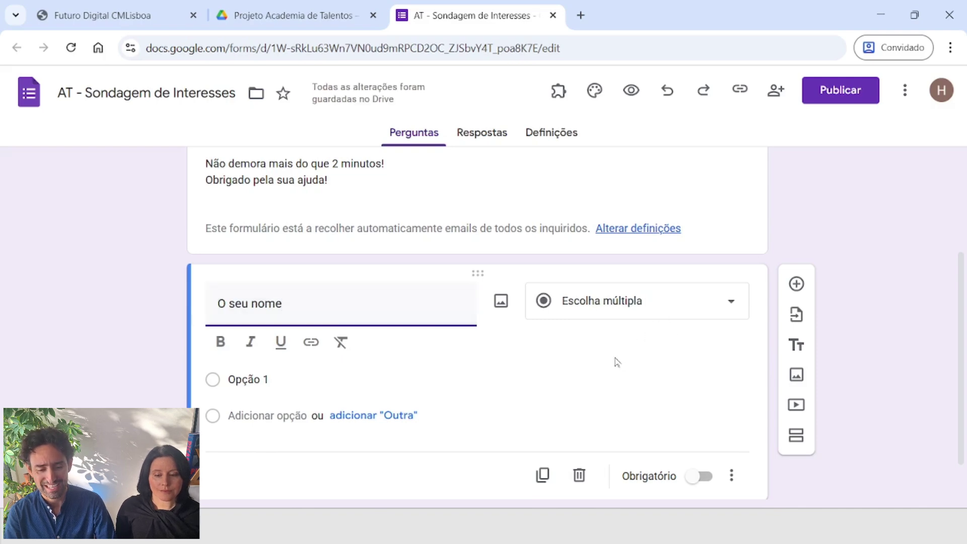
pyautogui.click(572, 367)
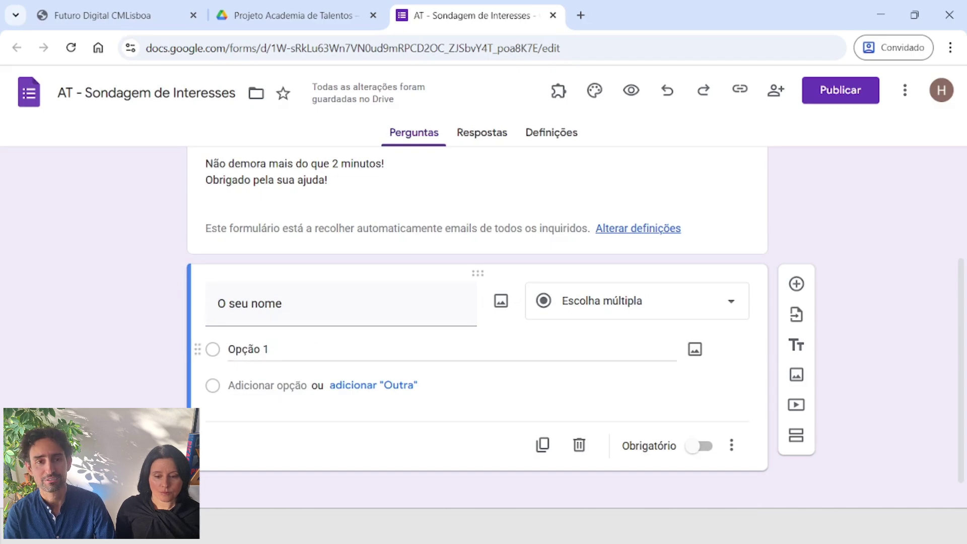
pyautogui.click(611, 309)
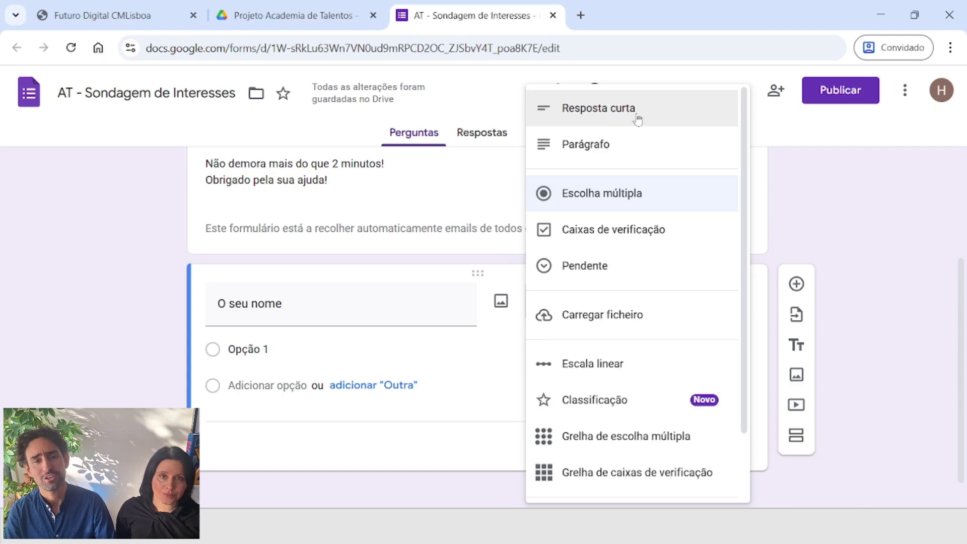
pyautogui.click(639, 120)
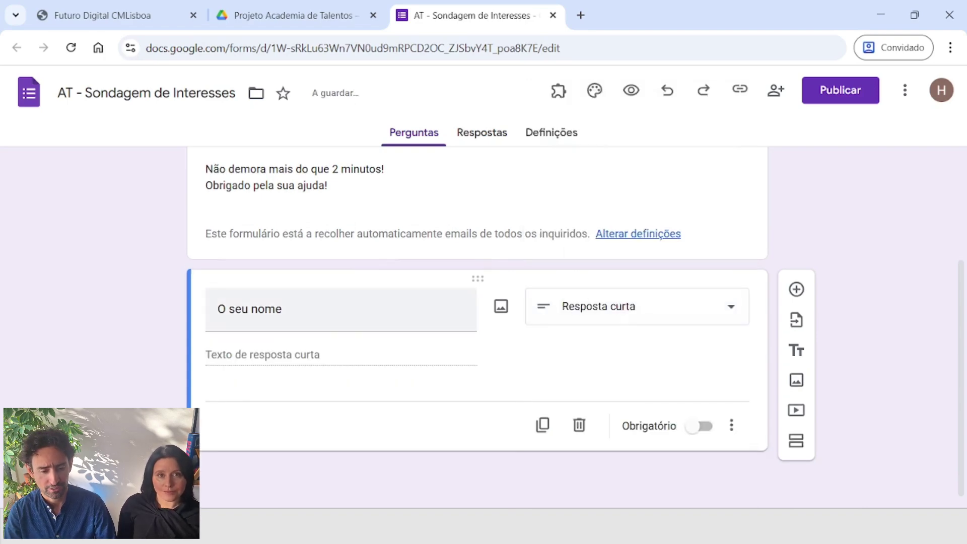
# - Retitle the short-answer question "O seu Nome" with a capital N
pyautogui.write('0')
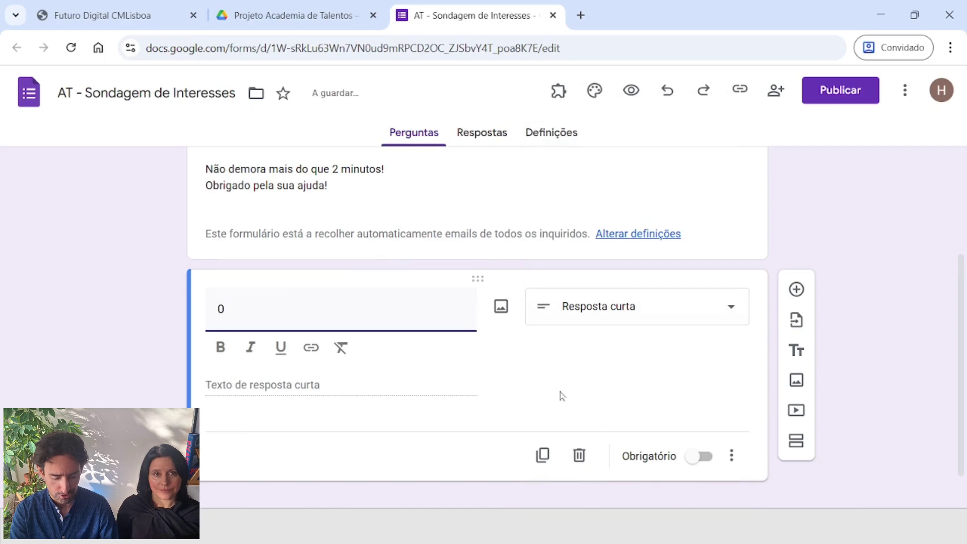
pyautogui.press('BackSpace')
pyautogui.write('O seu Nom')
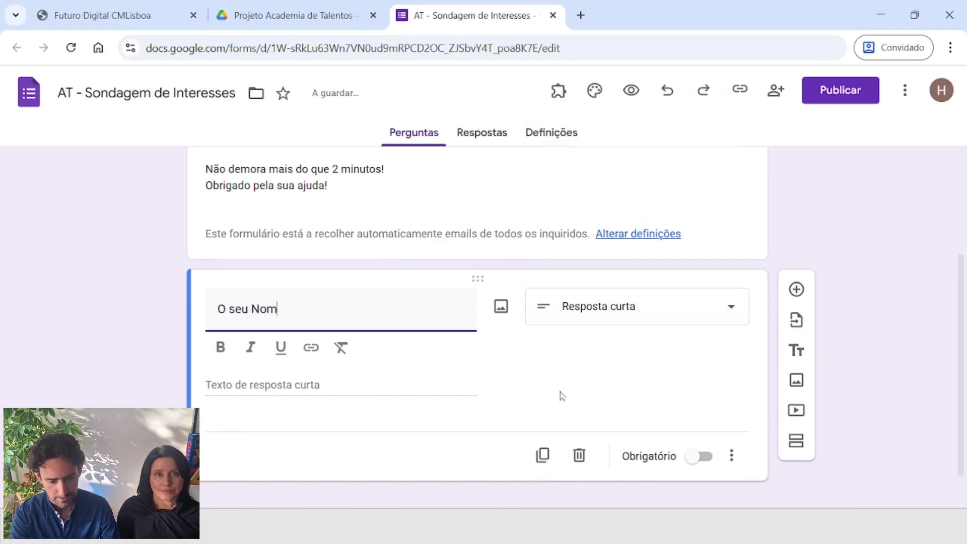
pyautogui.write('e')
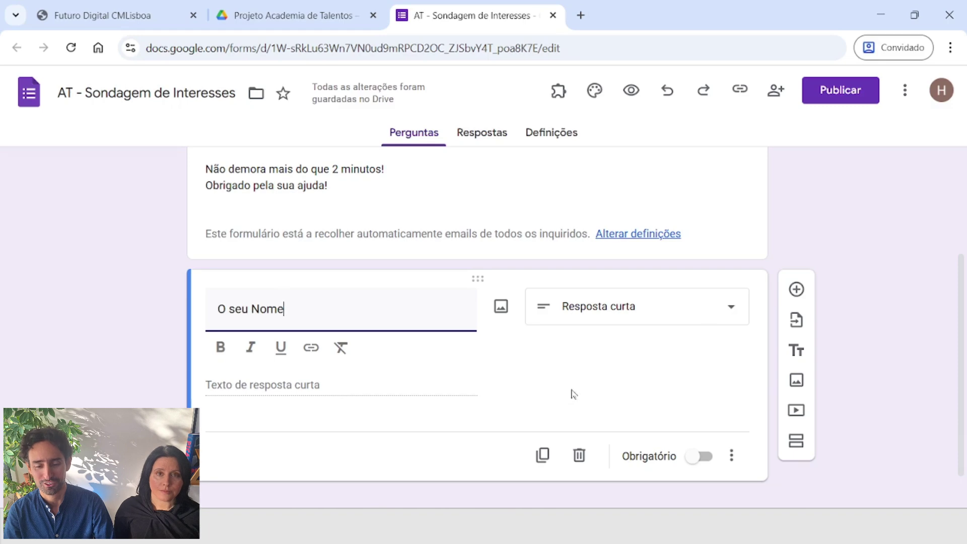
# - Add a Parágrafo question titled "Tem alguma sugestão de curso ou tema que gostava de ver na AT?"
pyautogui.click(795, 290)
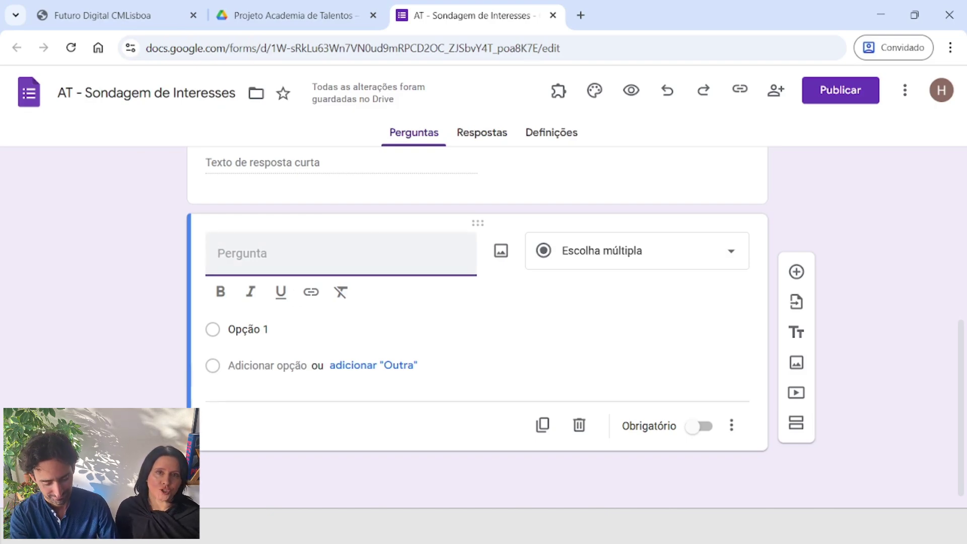
pyautogui.write('Tem algum s')
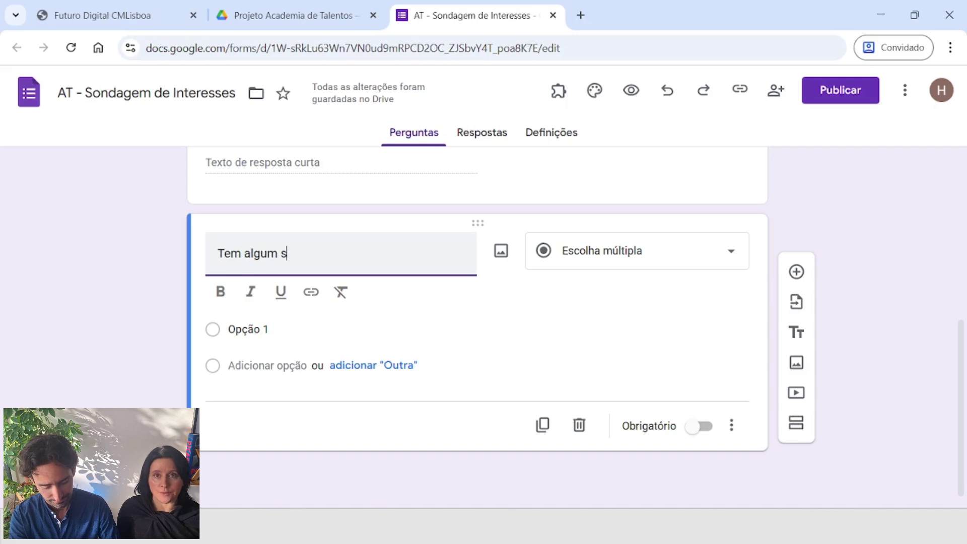
pyautogui.press('BackSpace')
pyautogui.write('a su')
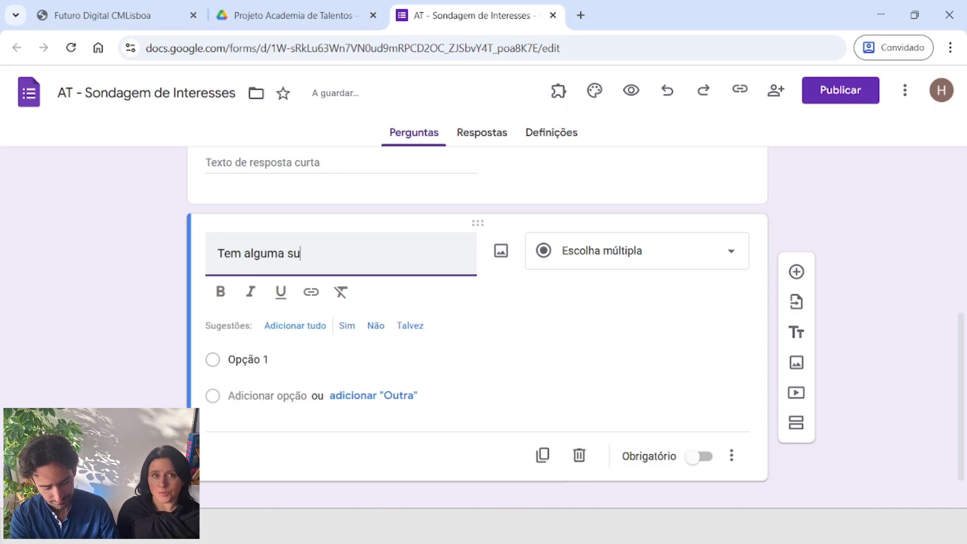
pyautogui.write('gestão de c')
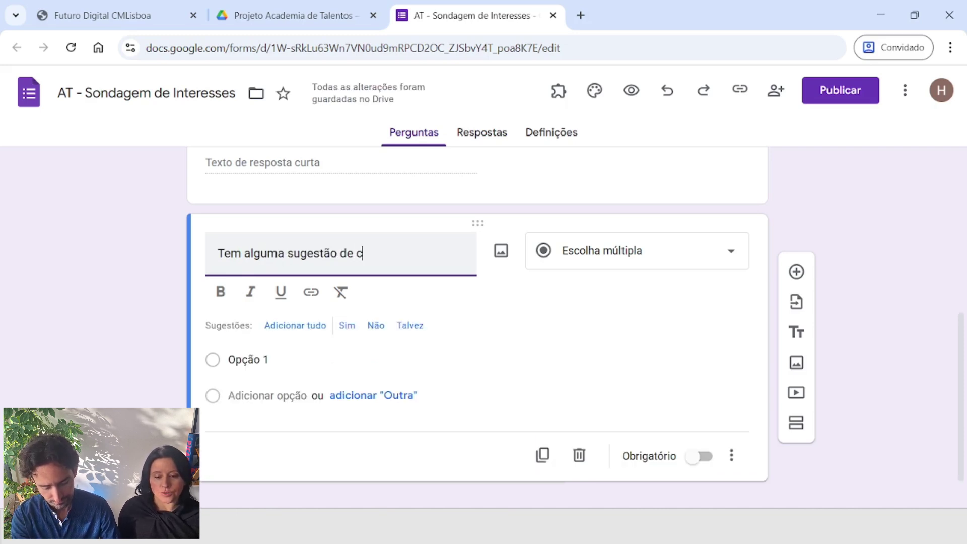
pyautogui.write('urso ou tema qu')
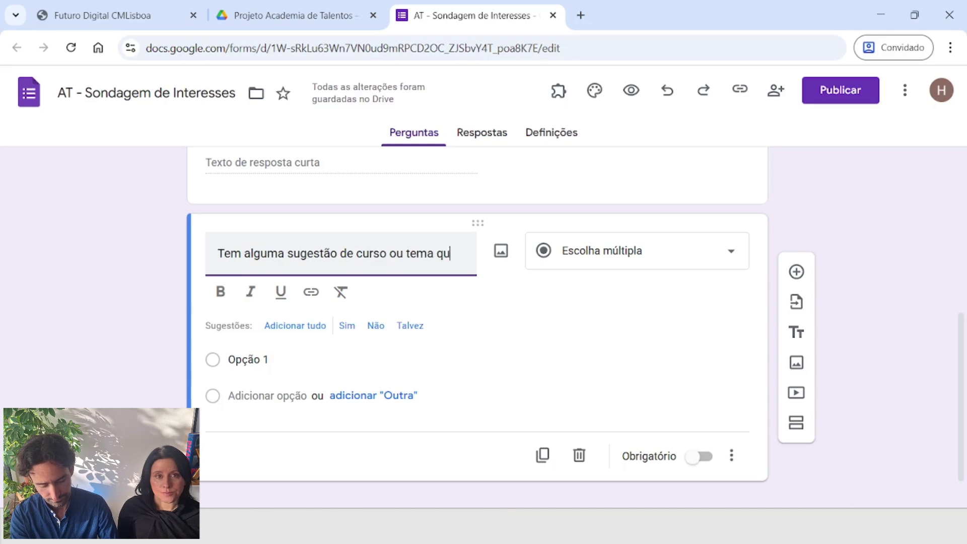
pyautogui.write('e gos')
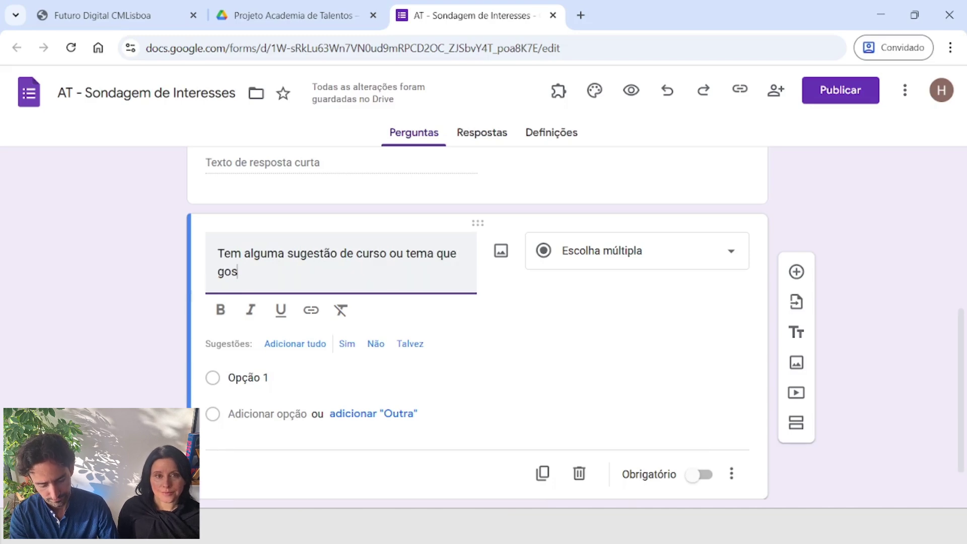
pyautogui.write('tava de ver na')
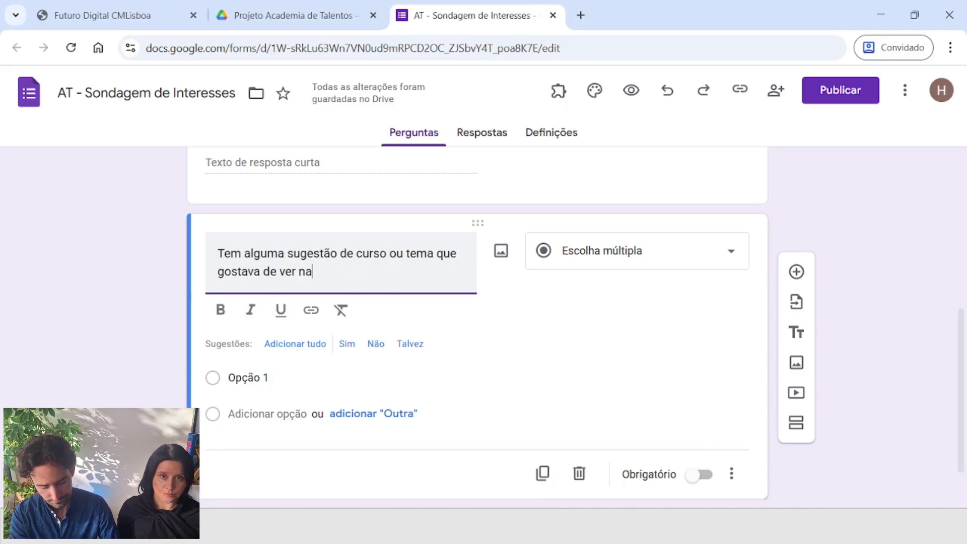
pyautogui.write(' AT?')
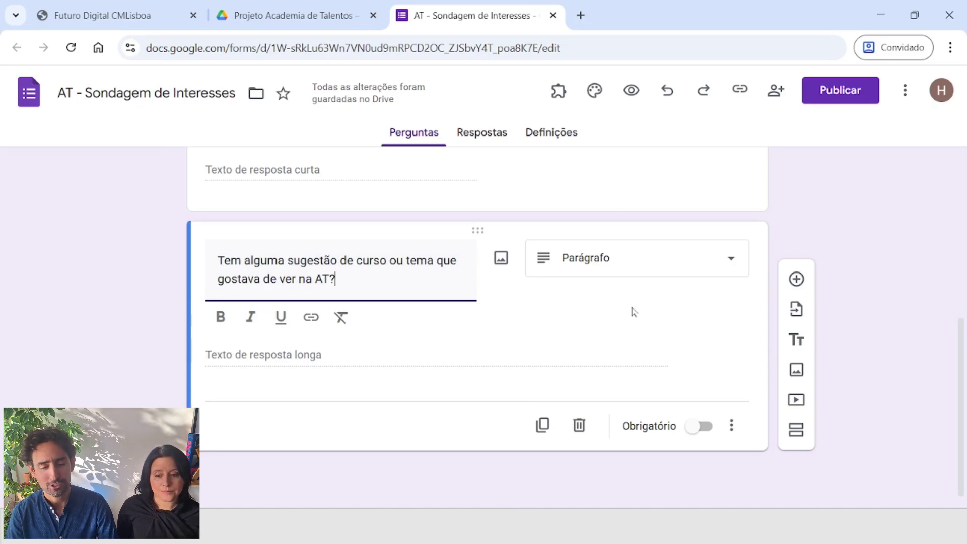
pyautogui.click(634, 312)
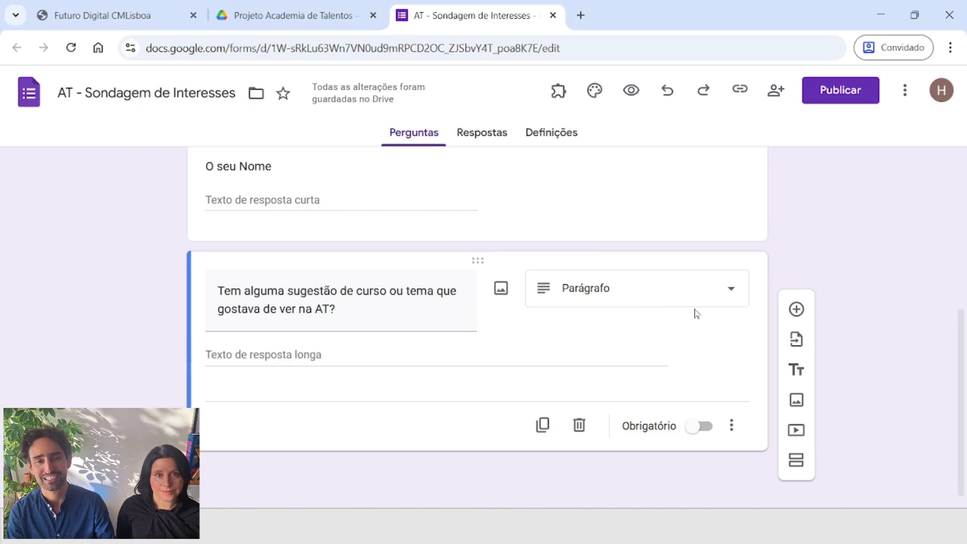
pyautogui.click(716, 295)
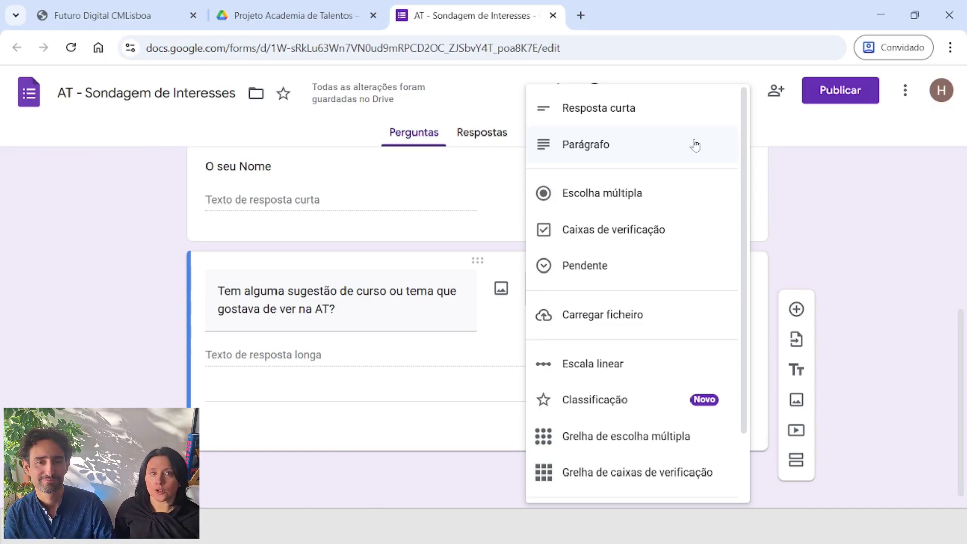
pyautogui.click(894, 274)
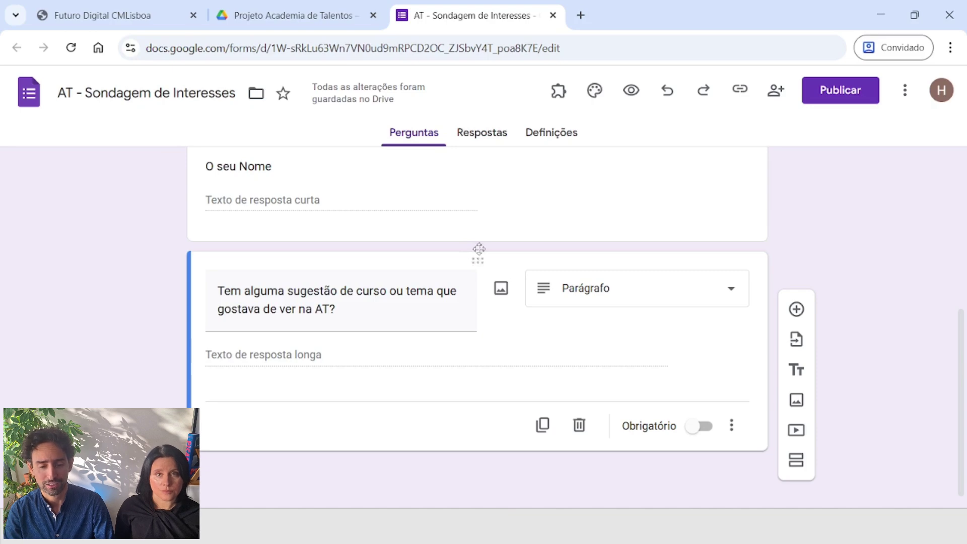
# - Move the course suggestion question above the "O seu Nome" question
pyautogui.moveTo(479, 250)
pyautogui.mouseDown()
pyautogui.moveTo(490, 212)
pyautogui.moveTo(488, 237)
pyautogui.mouseUp()
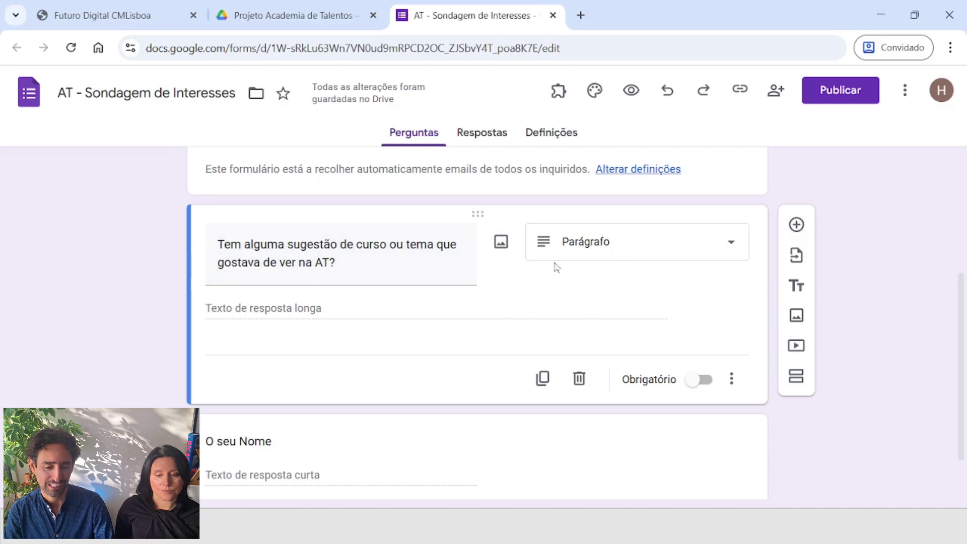
pyautogui.scroll(-2, 488, 361)
pyautogui.scroll(5, 457, 346)
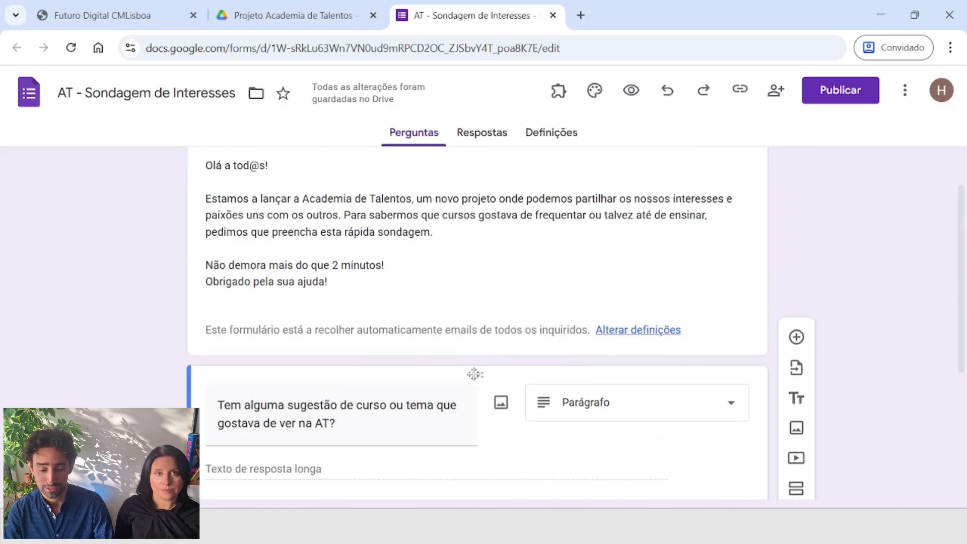
# - Move the "O seu Nome" question back above the course suggestion question
pyautogui.scroll(-1, 476, 378)
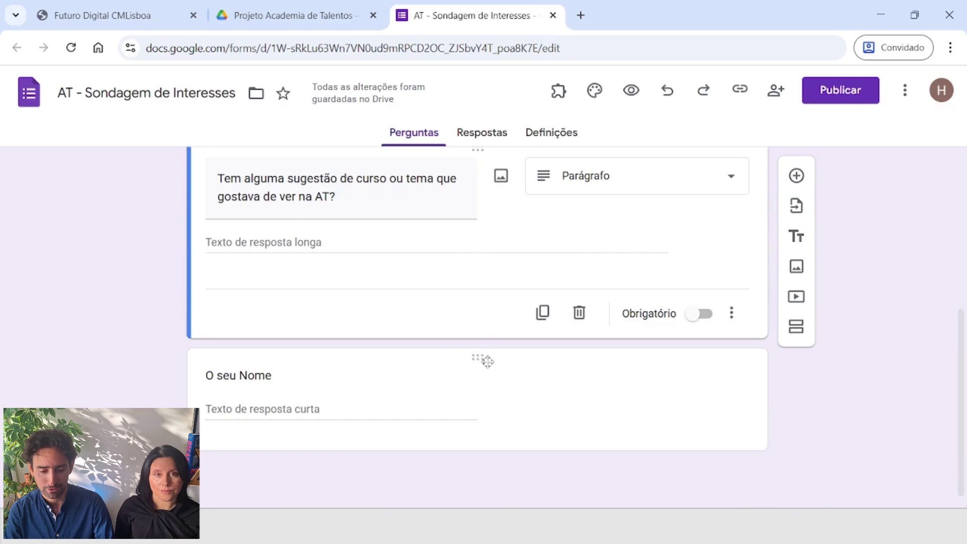
pyautogui.click(484, 361)
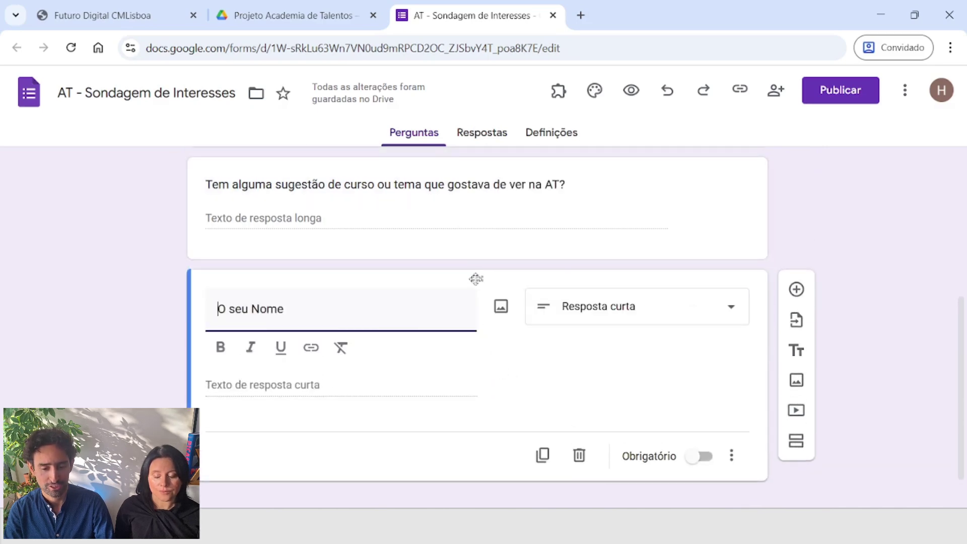
pyautogui.moveTo(477, 279); pyautogui.dragTo(476, 232)
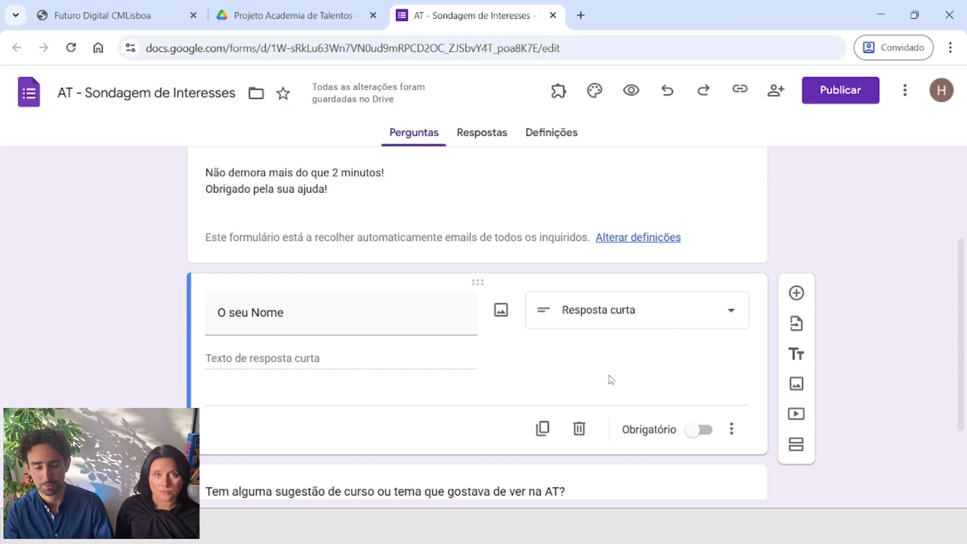
# - Duplicate the "O seu Nome" short-answer question
pyautogui.click(544, 426)
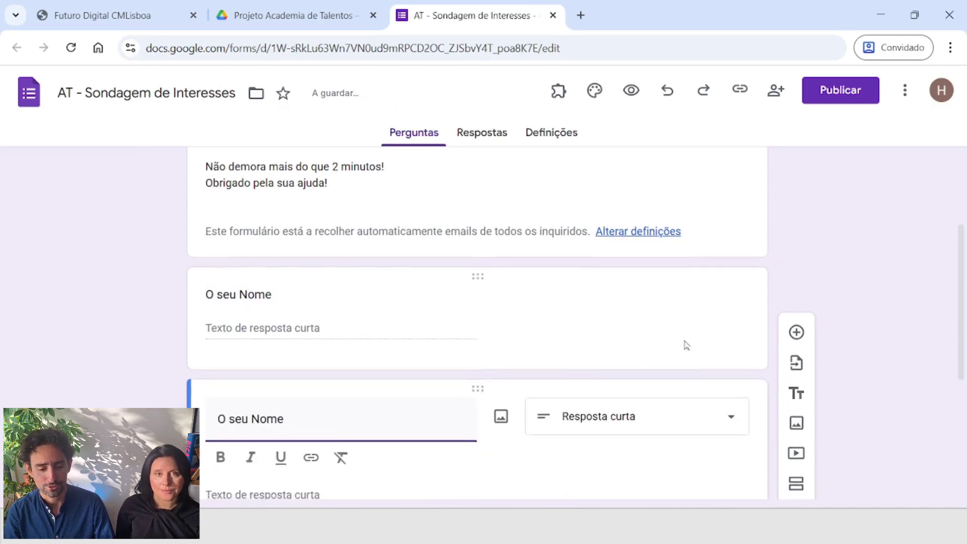
pyautogui.scroll(2, 536, 217)
pyautogui.click(583, 259)
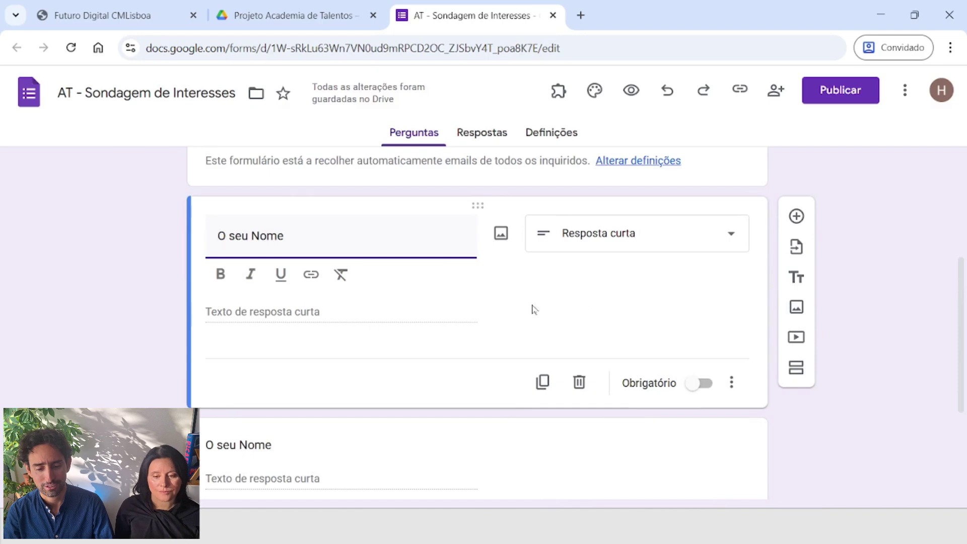
# - Retitle the duplicated name question, just above the course suggestion question, as "O seu email"
pyautogui.scroll(-2, 517, 345)
pyautogui.scroll(-2, 516, 345)
pyautogui.click(498, 309)
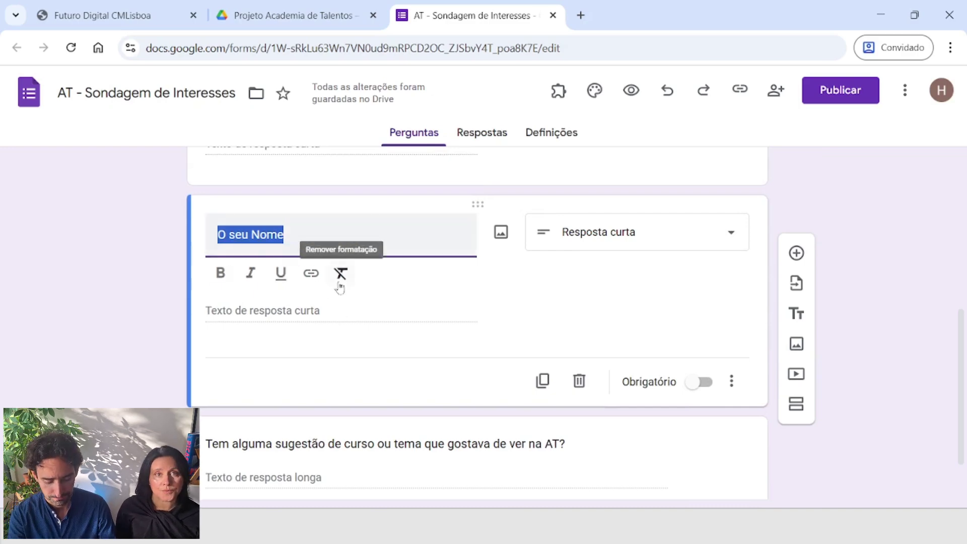
pyautogui.write('O seu e')
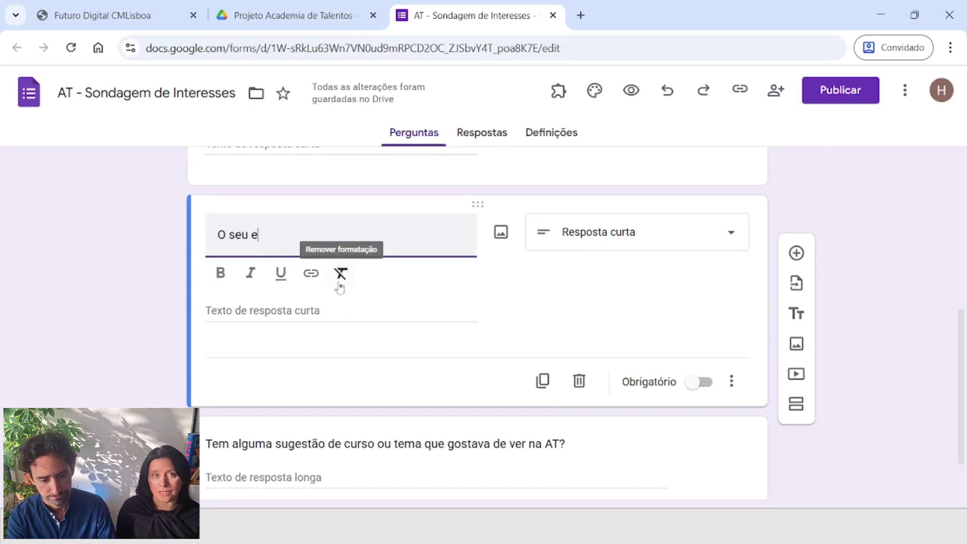
pyautogui.write('mail')
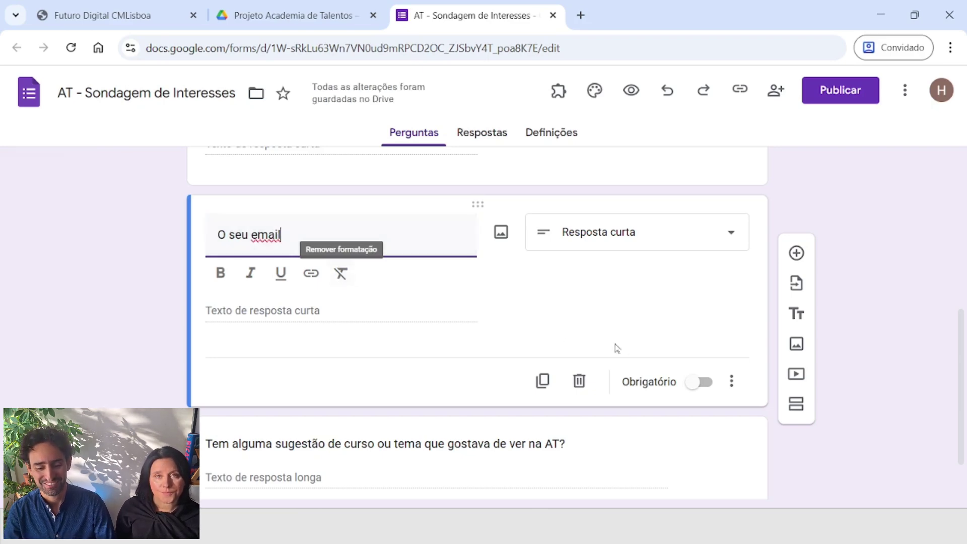
# - Delete the "O seu email" question and make the "O seu Nome" question mandatory
pyautogui.click(580, 391)
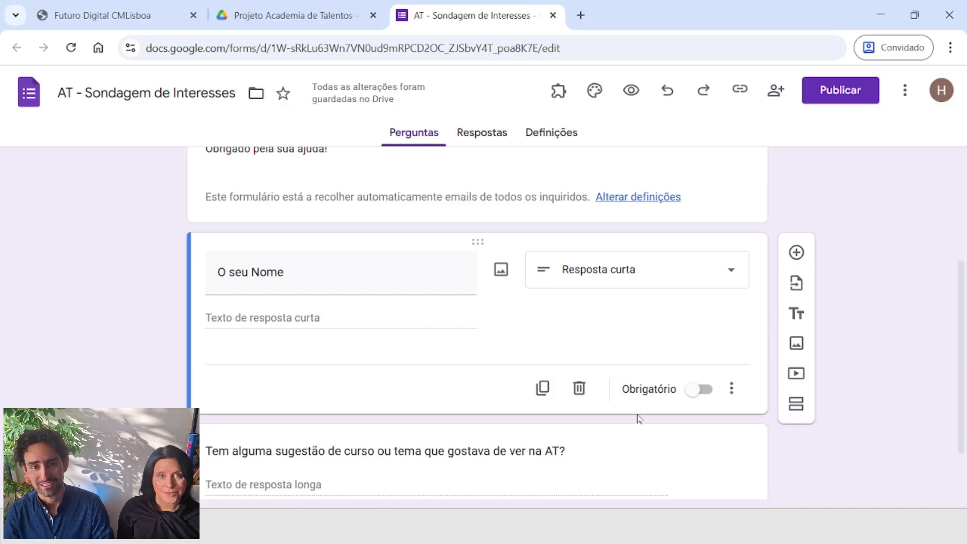
pyautogui.click(702, 393)
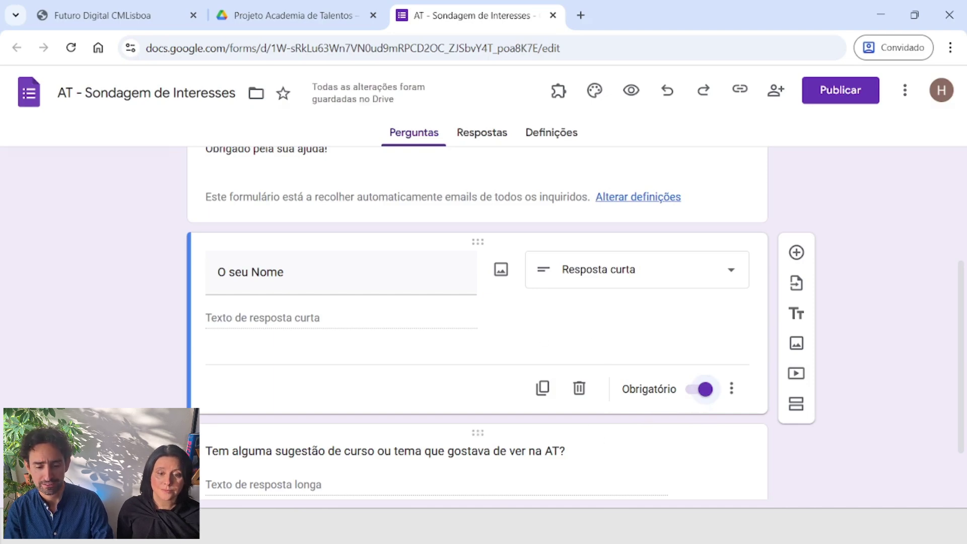
pyautogui.click(721, 458)
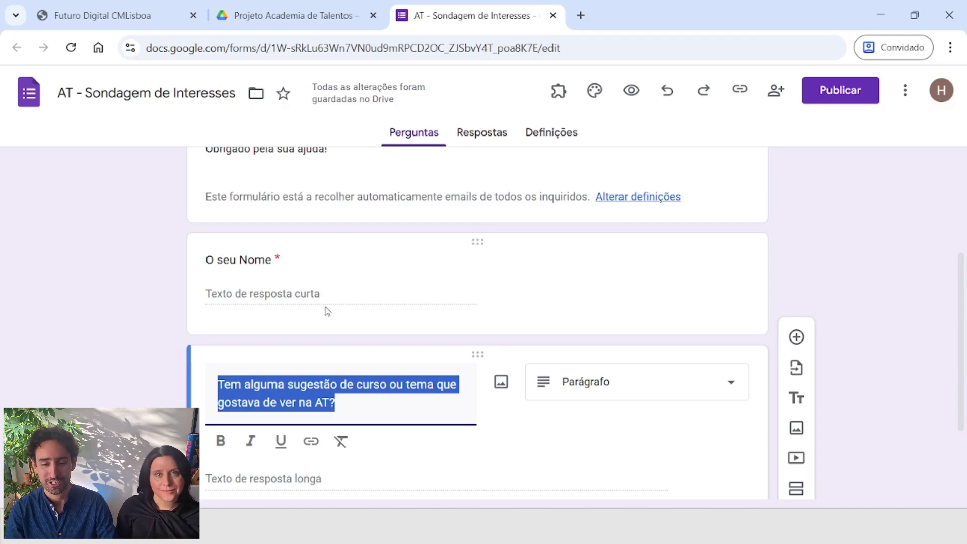
# - Preview the form and examine its publication status and the notice about accepting responses
pyautogui.click(639, 100)
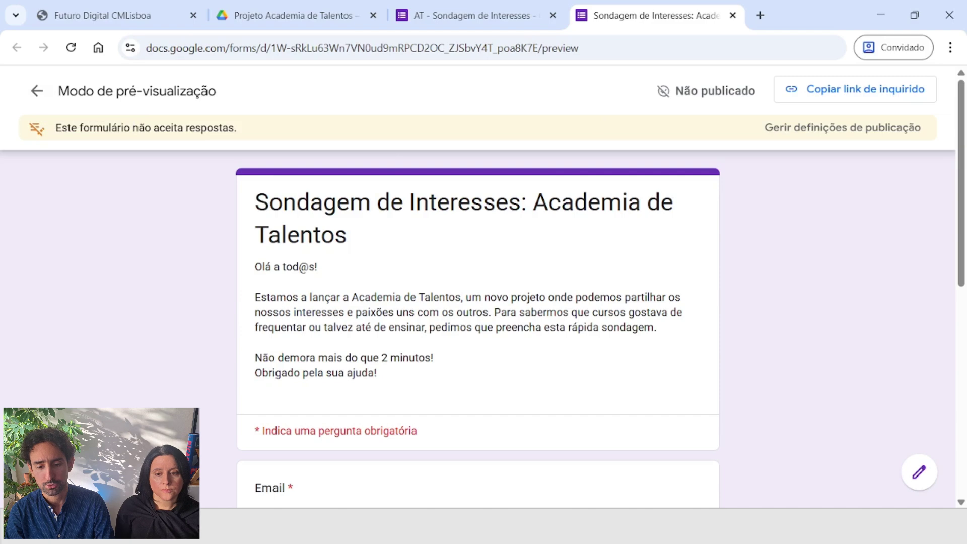
pyautogui.moveTo(676, 91); pyautogui.dragTo(768, 96)
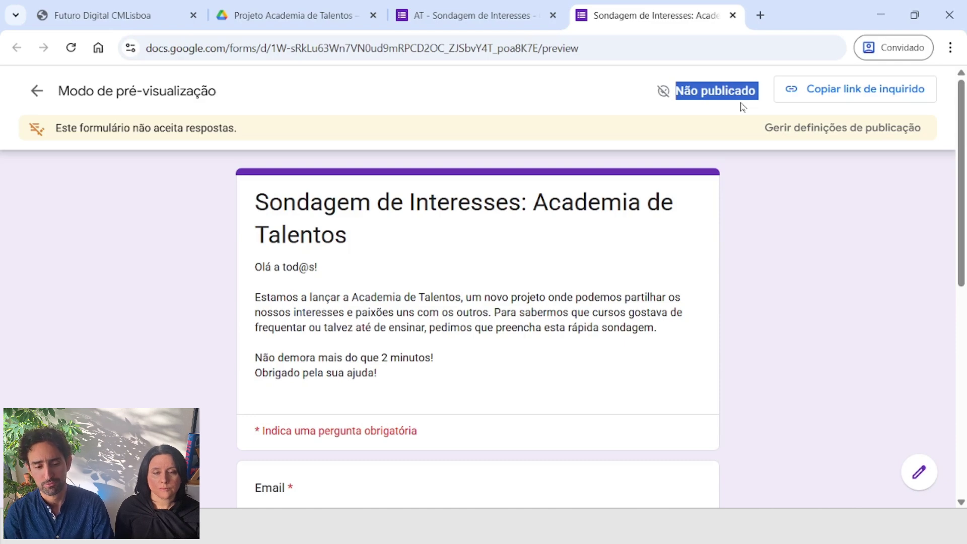
pyautogui.moveTo(266, 130); pyautogui.dragTo(40, 135)
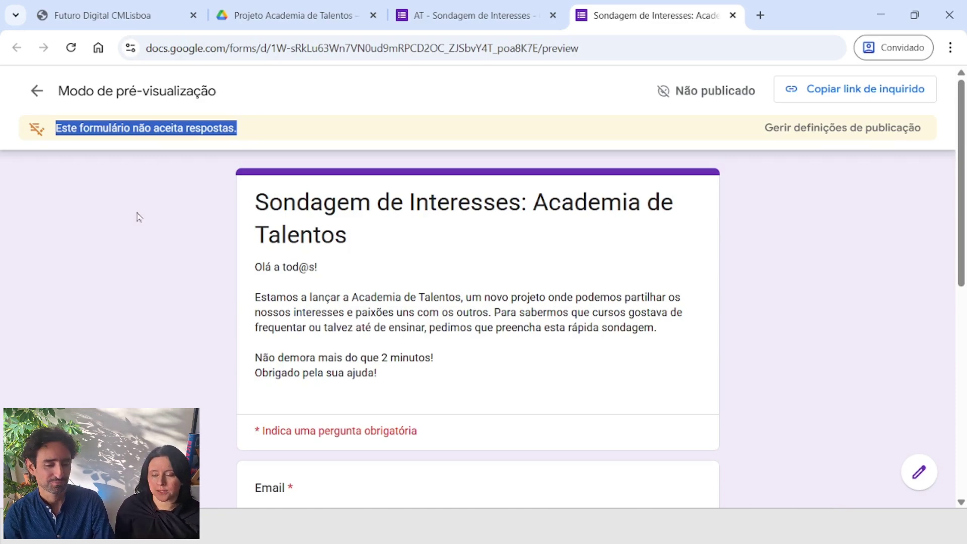
# - Review the previewed form's introduction, email field, name question and course suggestion question as respondents see them
pyautogui.scroll(-2, 119, 282)
pyautogui.scroll(2, 122, 285)
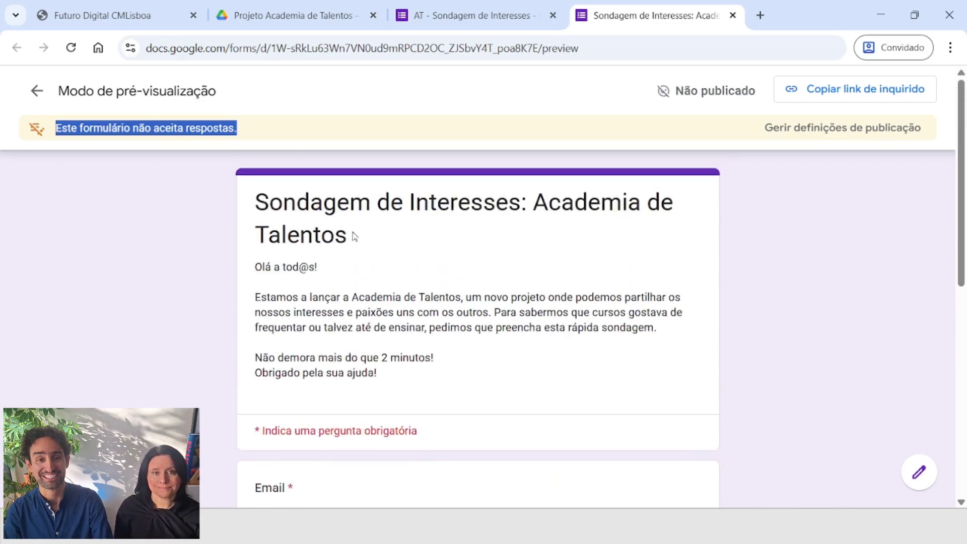
pyautogui.scroll(-2, 352, 242)
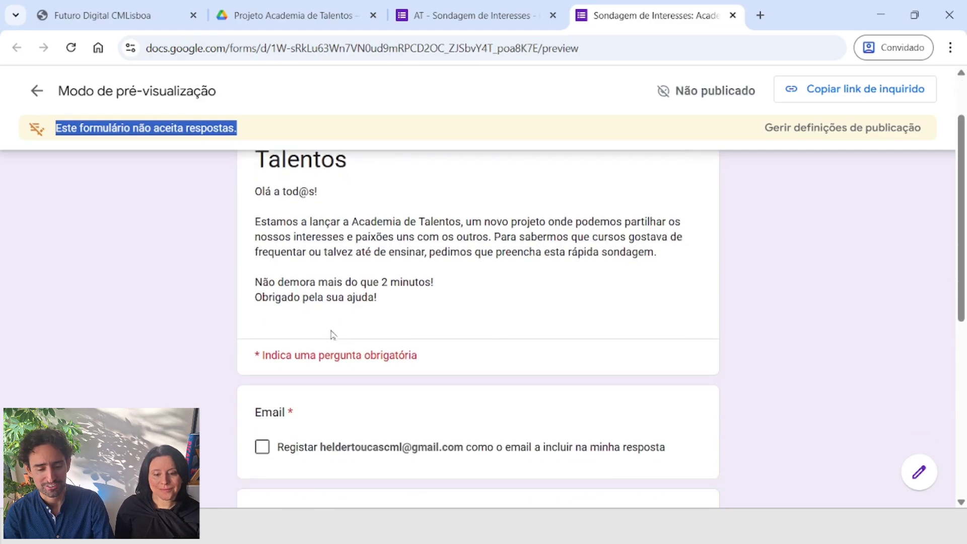
pyautogui.scroll(-3, 348, 309)
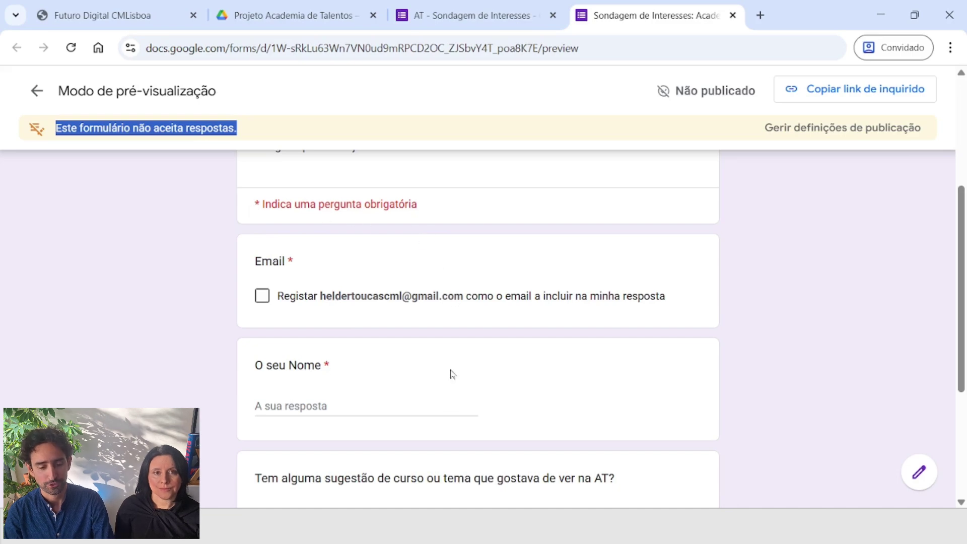
pyautogui.moveTo(254, 368); pyautogui.dragTo(366, 367)
pyautogui.scroll(-2, 365, 367)
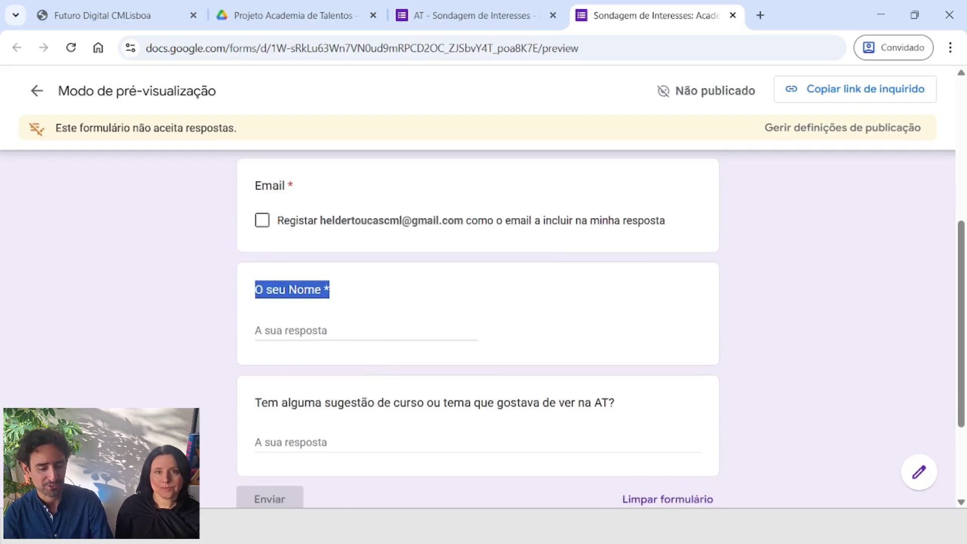
pyautogui.scroll(3, 448, 416)
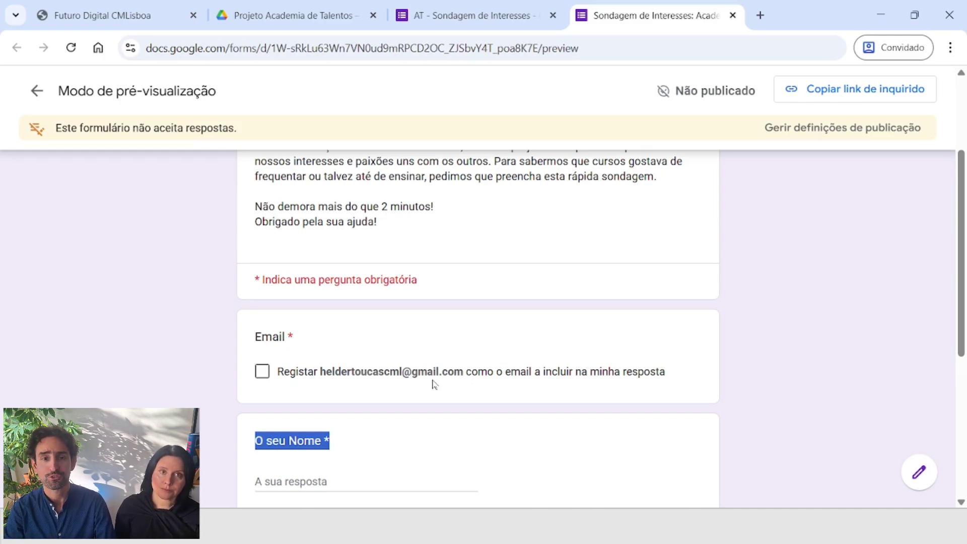
# - Enter a first name as a test answer to the "O seu Nome" question in the preview
pyautogui.scroll(-5, 327, 383)
pyautogui.click(338, 267)
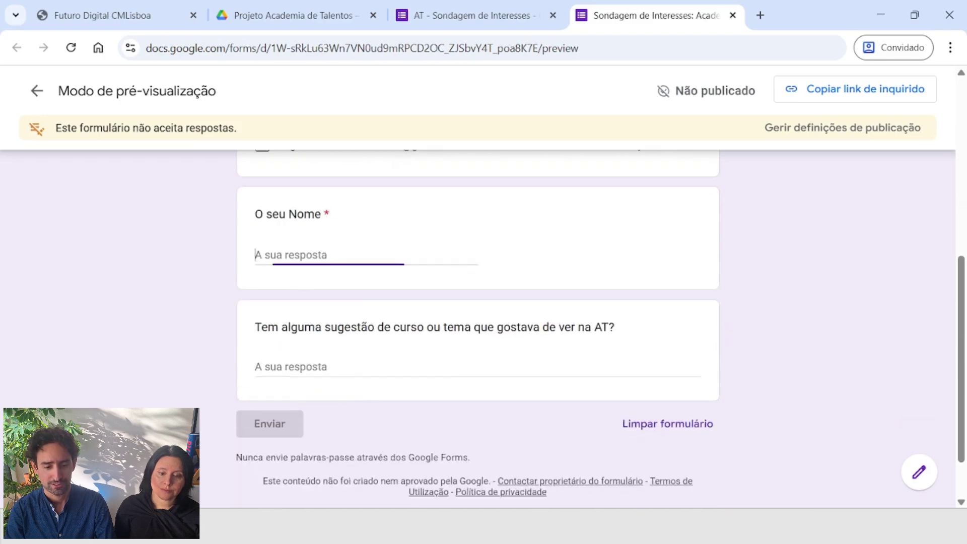
pyautogui.write('H')
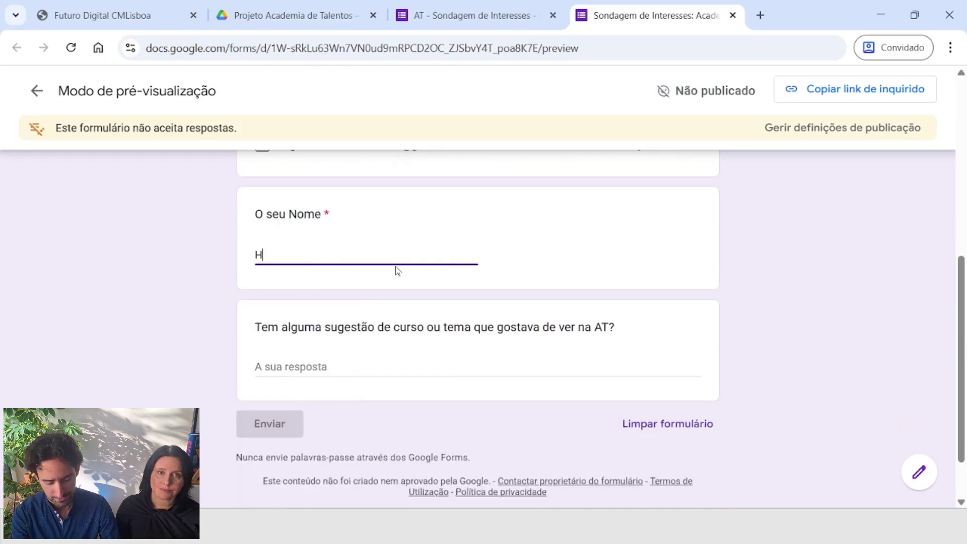
pyautogui.write('elder')
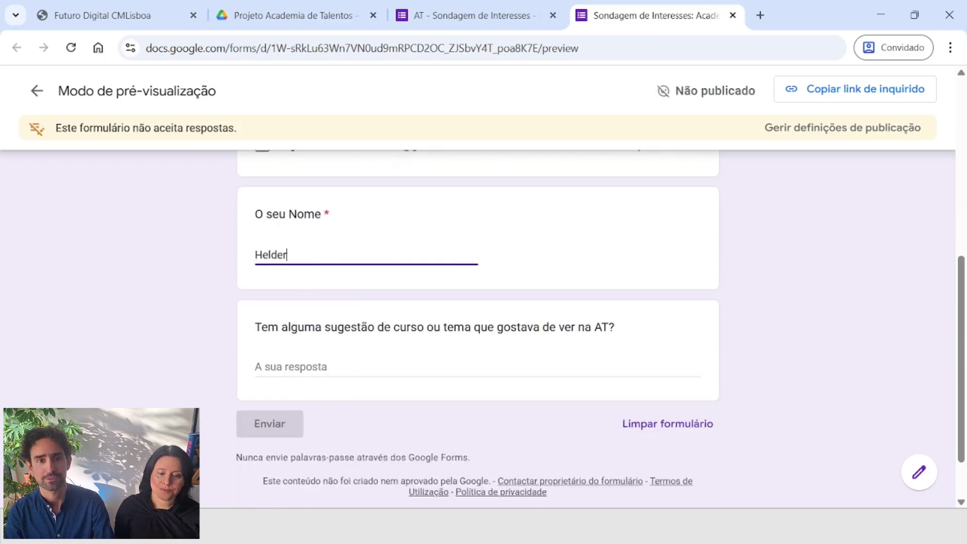
# - Answer the course suggestion question with "A minha sugestão é:" followed by "..." on a second line
pyautogui.click(336, 366)
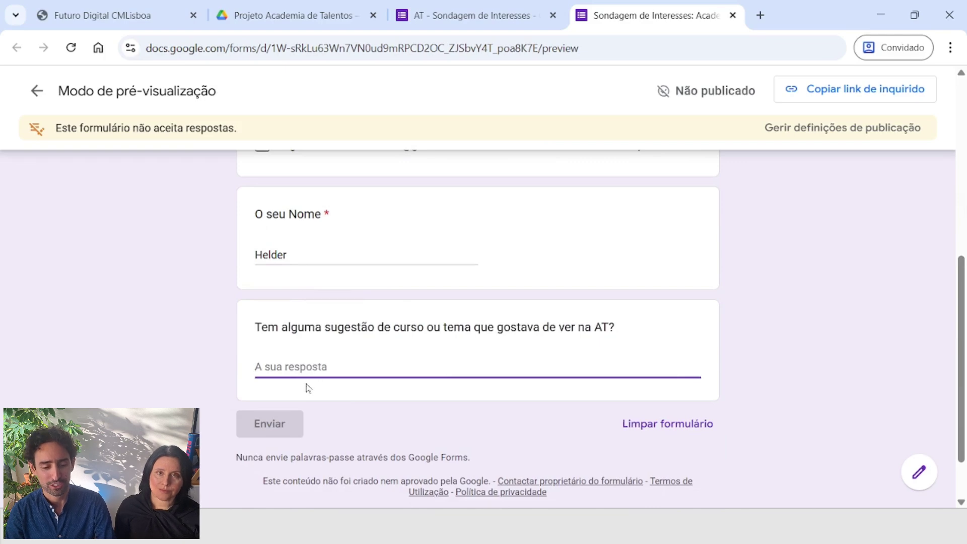
pyautogui.write('A minh')
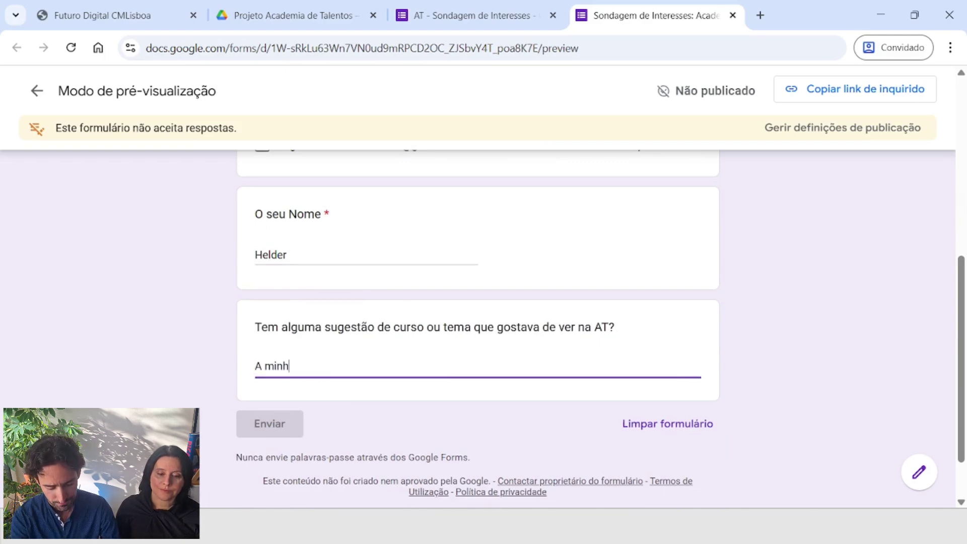
pyautogui.write('a sugestºao é')
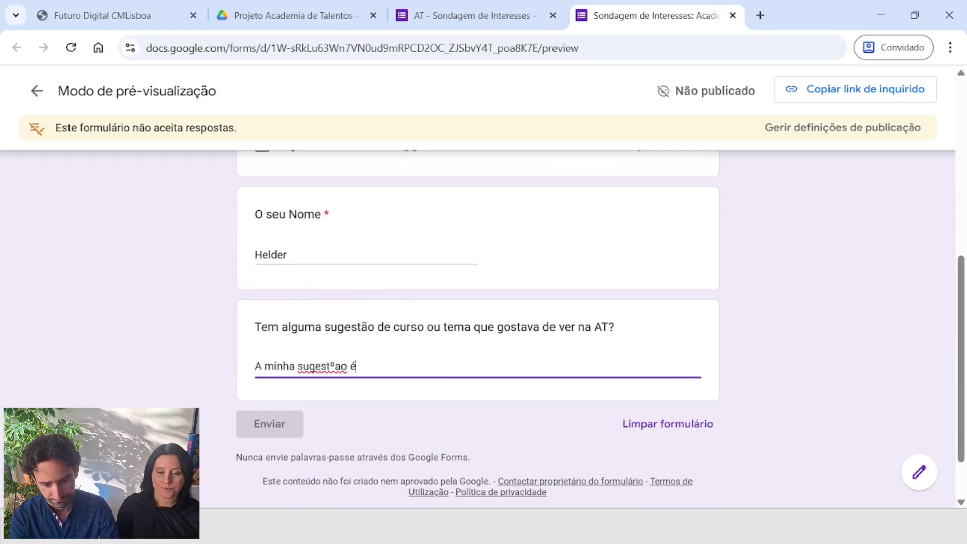
pyautogui.write(':')
pyautogui.press('Left')
pyautogui.press('Left')
pyautogui.press('Left')
pyautogui.press('Left')
pyautogui.hotkey('shift', 'Left')
pyautogui.hotkey('shift', 'Left')
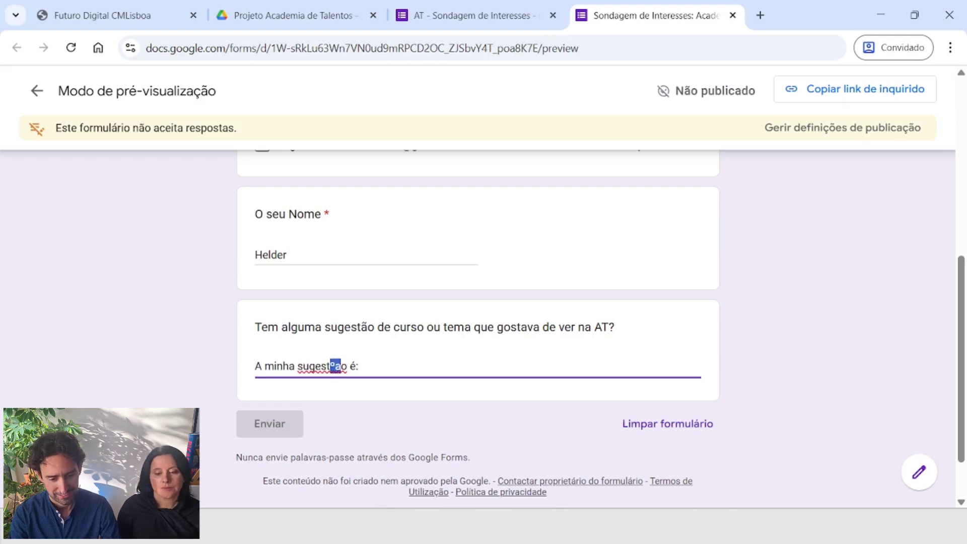
pyautogui.write('ã')
pyautogui.press('Right')
pyautogui.press('Right')
pyautogui.press('Right')
pyautogui.press('Right')
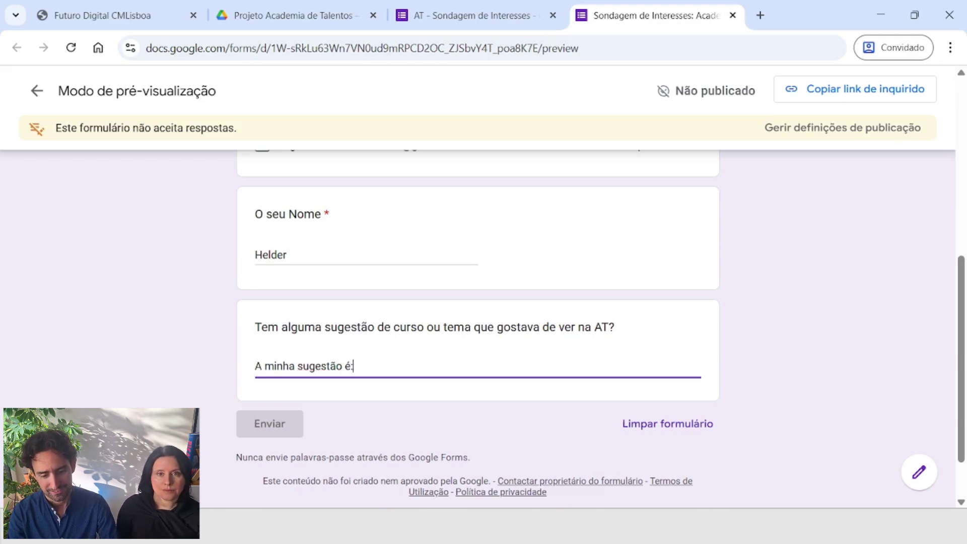
pyautogui.press('Return')
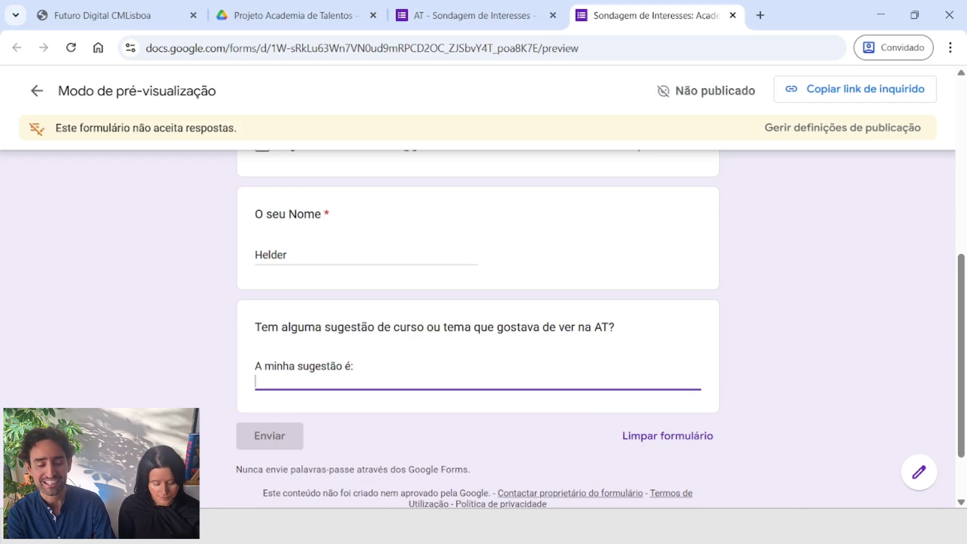
pyautogui.write('...')
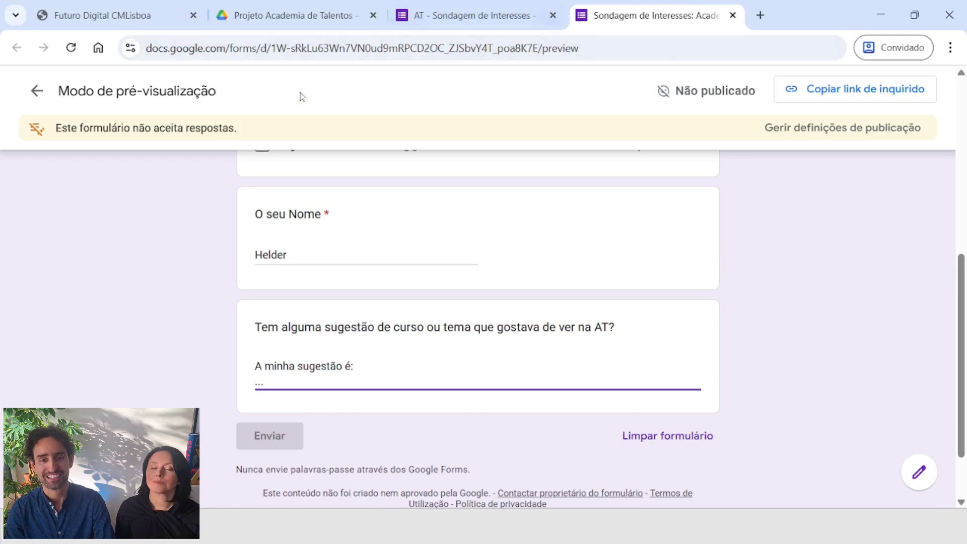
# - Leave the preview and return to editing the AT - Sondagem de Interesses form
pyautogui.click(351, 255)
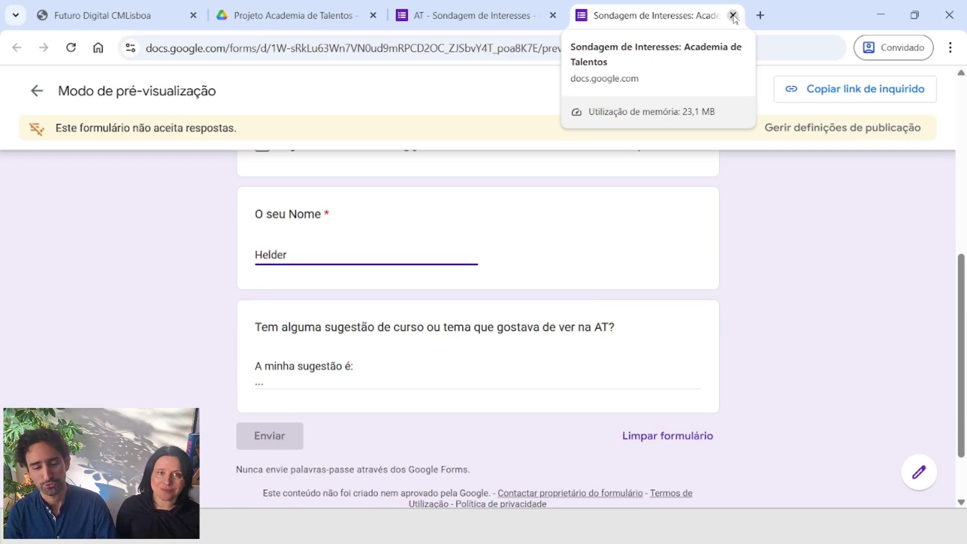
pyautogui.click(37, 90)
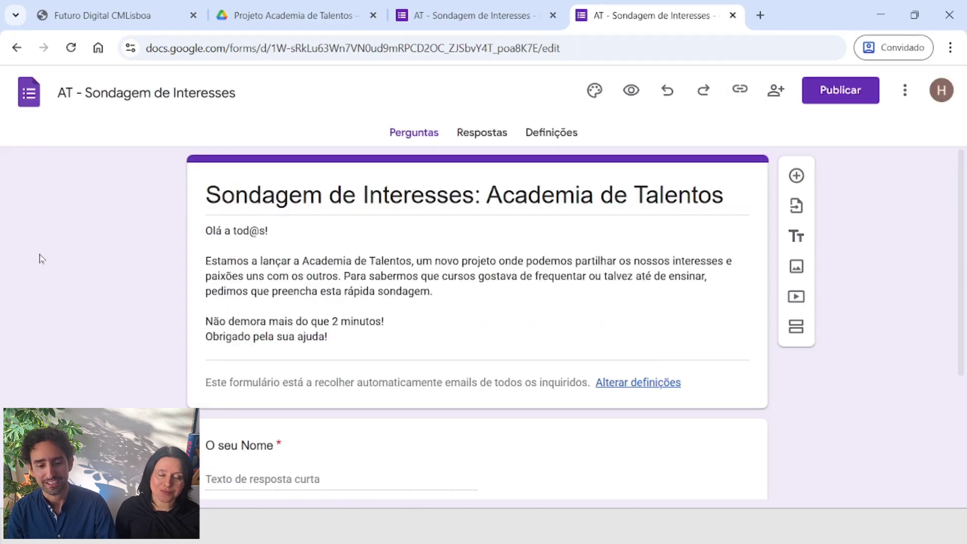